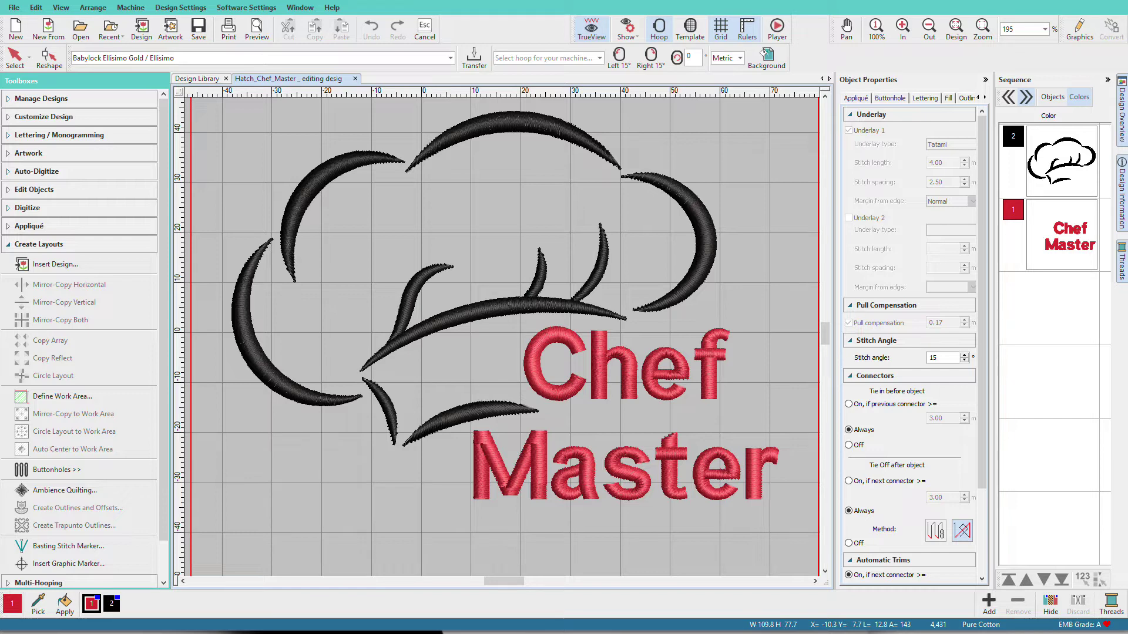
Step: Select the chef hat's top puff arc and show its reshape nodes and stitch-angle lines
{"action": "left_click", "coordinate": [515, 131]}
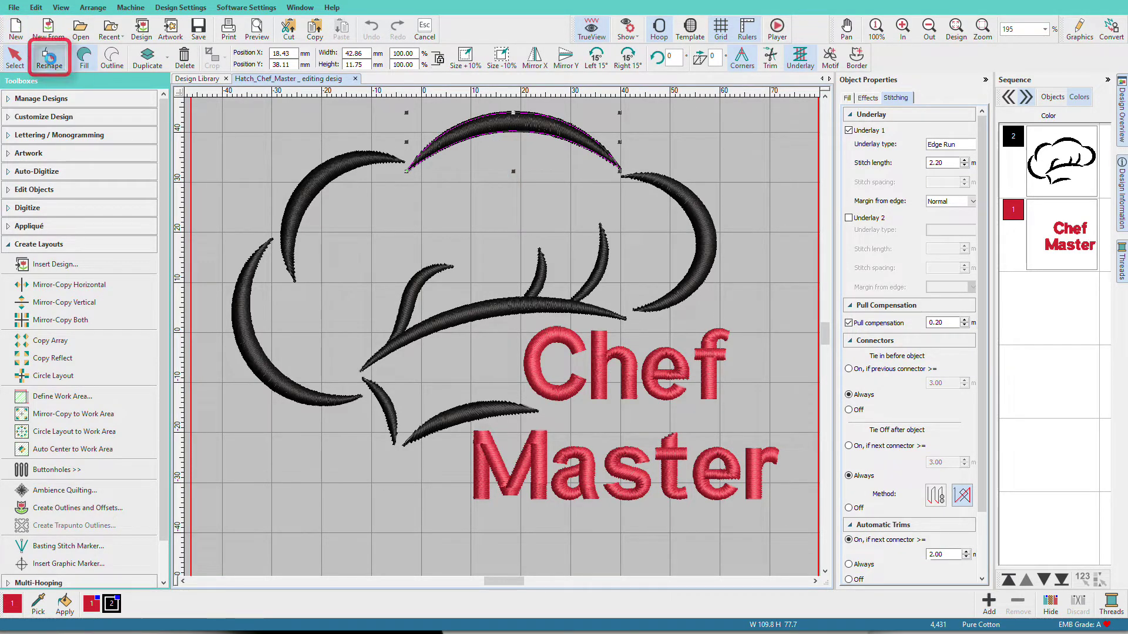
{"action": "left_click", "coordinate": [50, 59]}
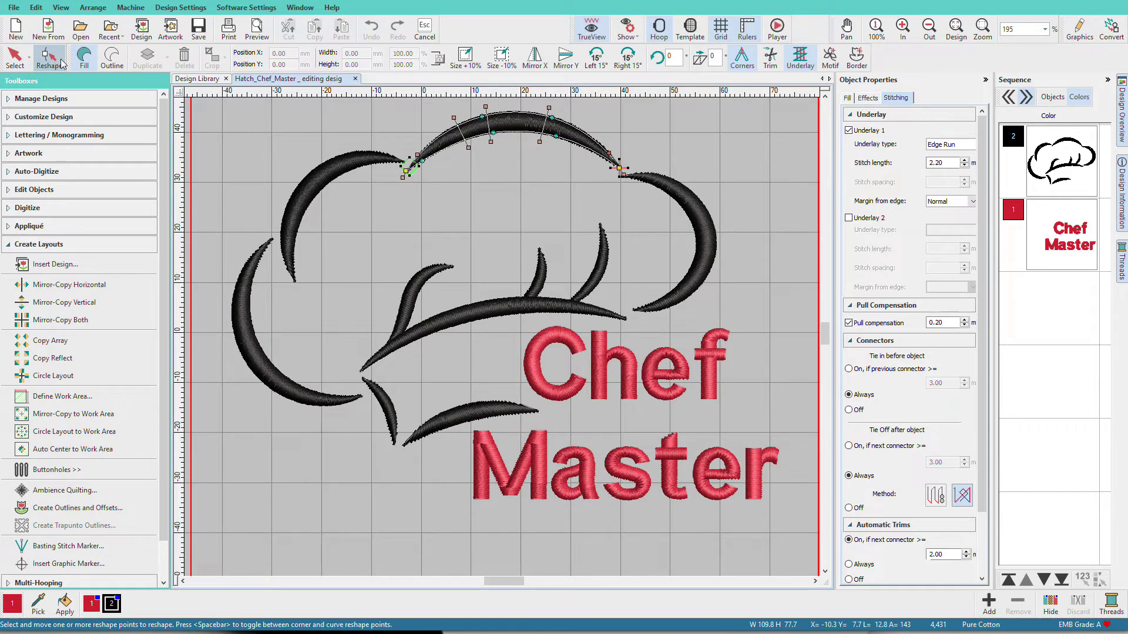
Step: Zoom in on the top arc and tilt its top stitch-angle line slightly left
{"action": "key", "text": "b"}
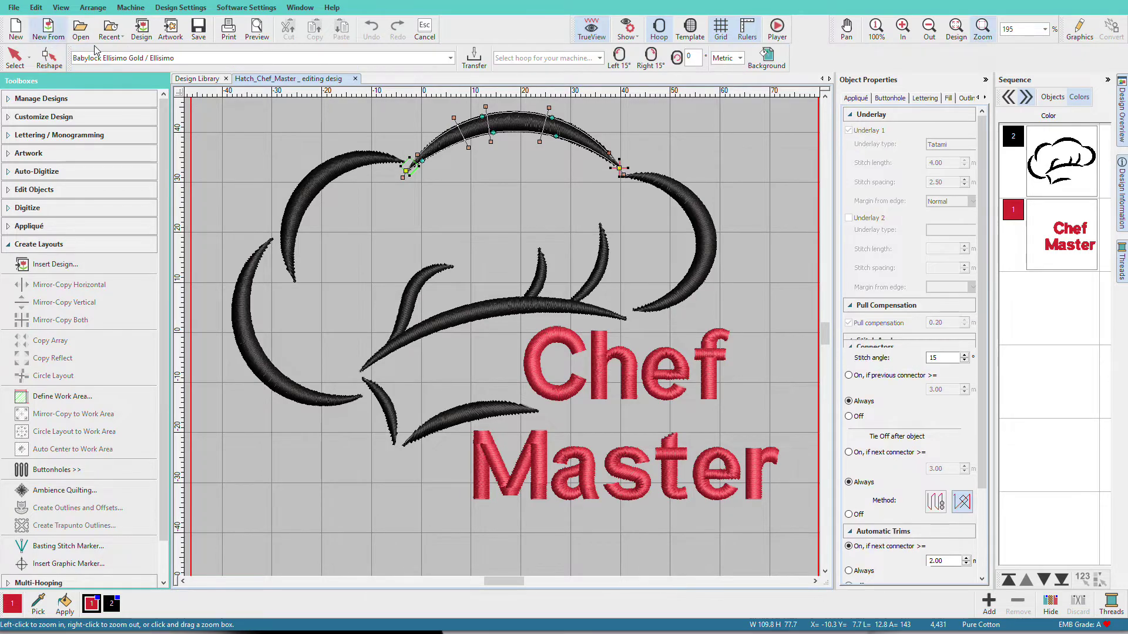
{"action": "left_click_drag", "start_coordinate": [392, 101], "coordinate": [647, 202]}
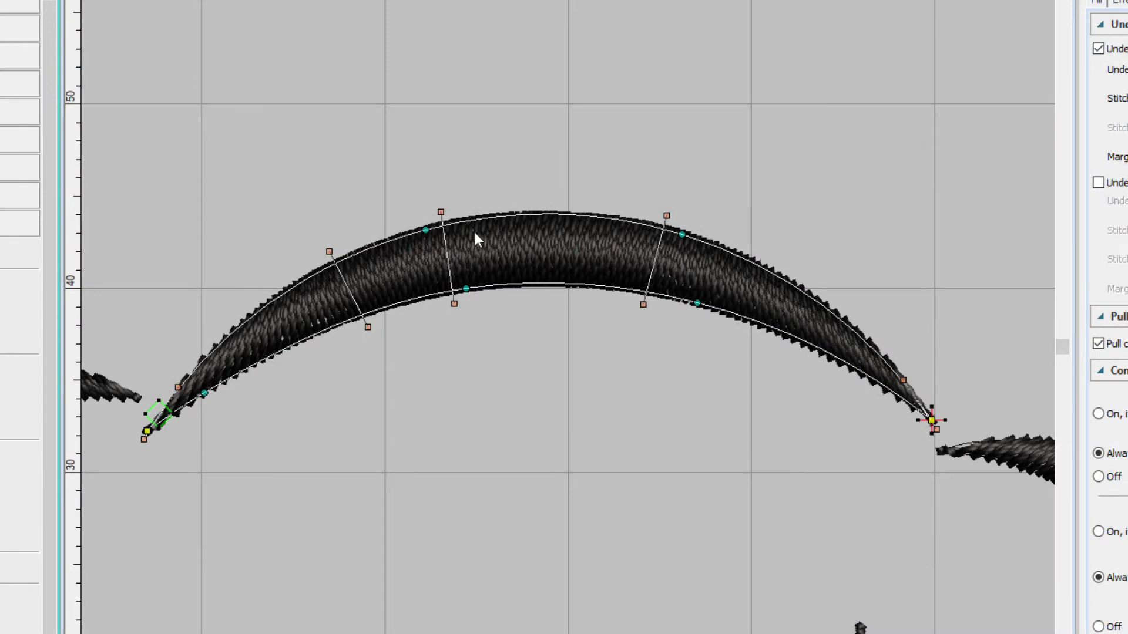
{"action": "left_click", "coordinate": [440, 212]}
{"action": "left_click", "coordinate": [329, 252]}
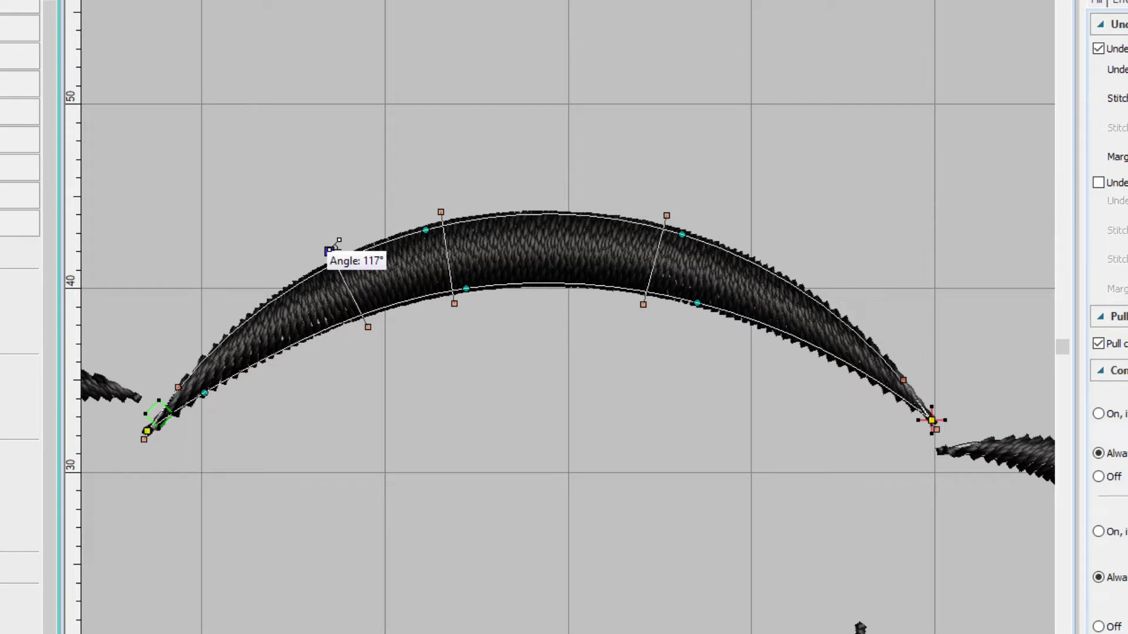
{"action": "left_click", "coordinate": [440, 212]}
{"action": "left_click_drag", "start_coordinate": [441, 212], "coordinate": [432, 214]}
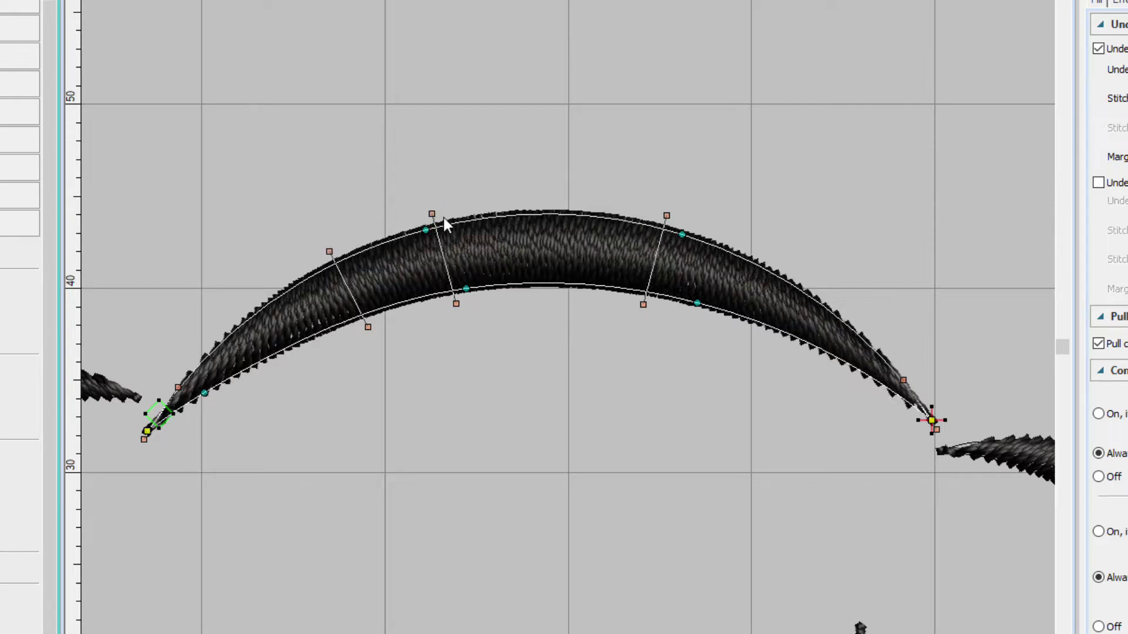
Step: Tilt the right stitch-angle line left and select the arc's upper-right node and right-end handle
{"action": "left_click", "coordinate": [666, 215]}
{"action": "left_click_drag", "start_coordinate": [666, 215], "coordinate": [653, 212]}
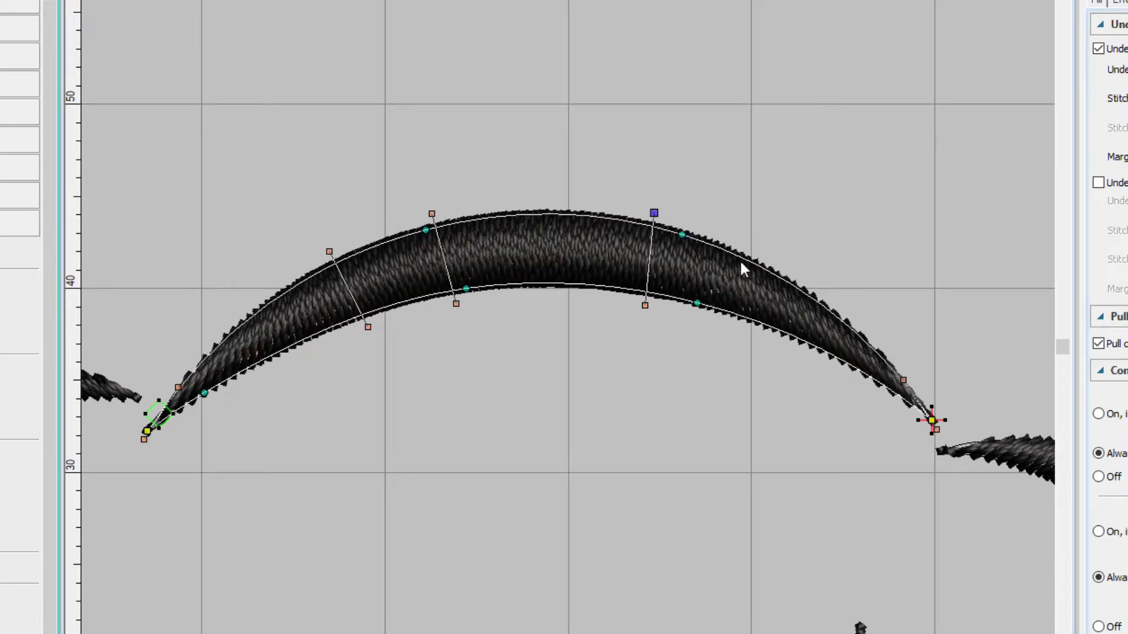
{"action": "left_click", "coordinate": [682, 236]}
{"action": "left_click", "coordinate": [936, 430]}
Step: Drag both upper edge nodes higher, nudge the left and right end points, then deselect the arc
{"action": "left_click_drag", "start_coordinate": [681, 234], "coordinate": [686, 223]}
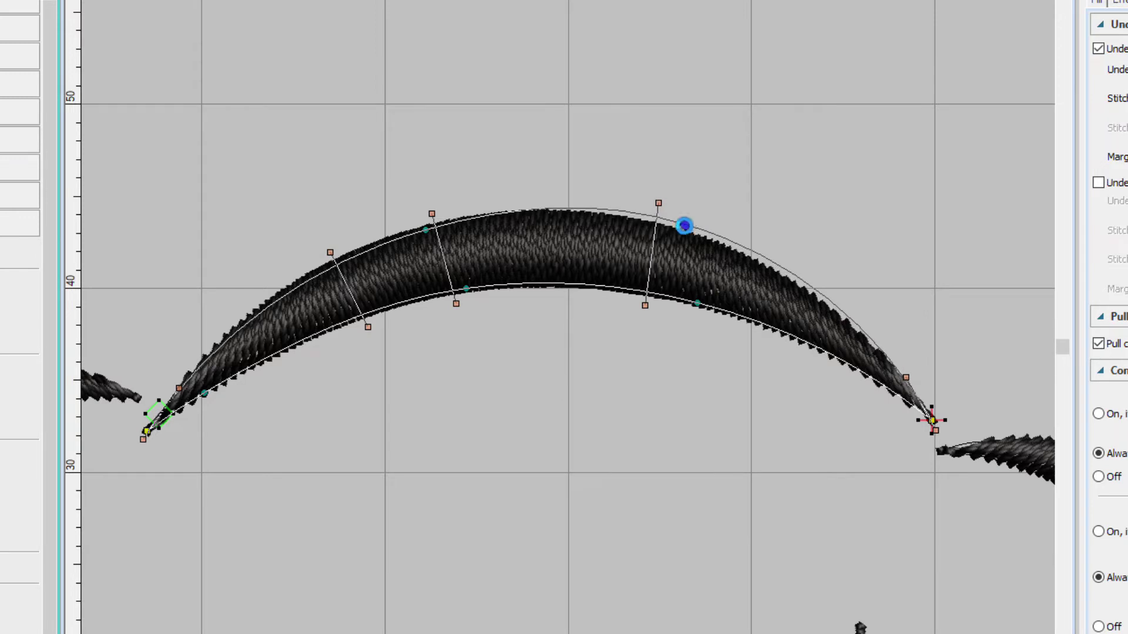
{"action": "left_click_drag", "start_coordinate": [425, 230], "coordinate": [421, 217]}
{"action": "left_click_drag", "start_coordinate": [362, 154], "coordinate": [745, 262]}
{"action": "left_click_drag", "start_coordinate": [686, 224], "coordinate": [688, 200]}
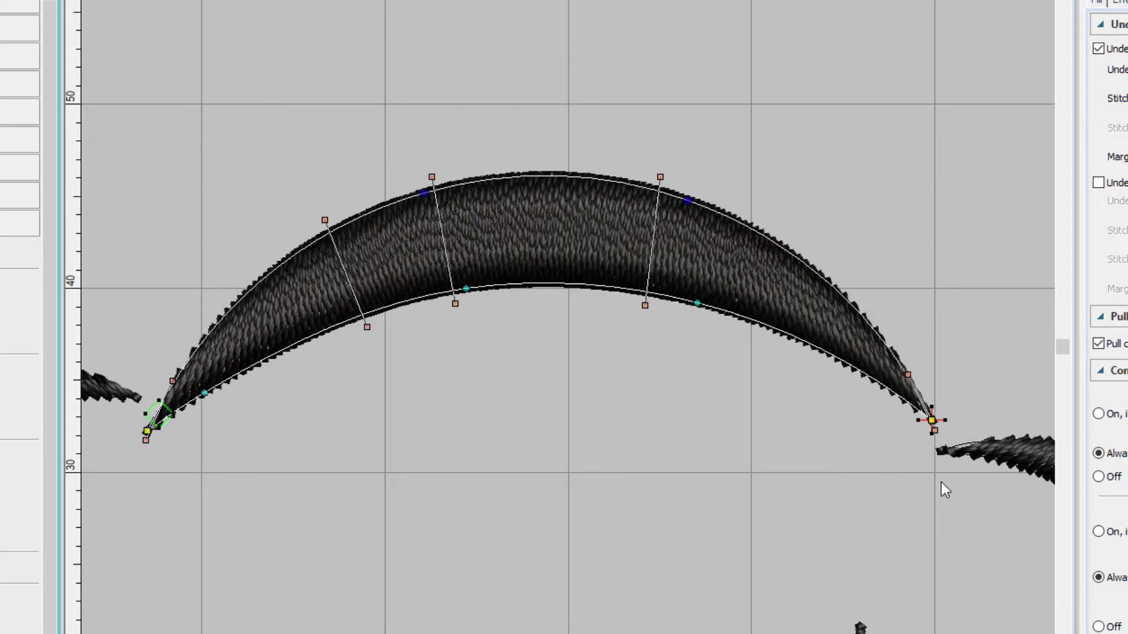
{"action": "left_click_drag", "start_coordinate": [934, 422], "coordinate": [941, 446]}
{"action": "left_click_drag", "start_coordinate": [146, 432], "coordinate": [153, 407]}
{"action": "left_click", "coordinate": [132, 405]}
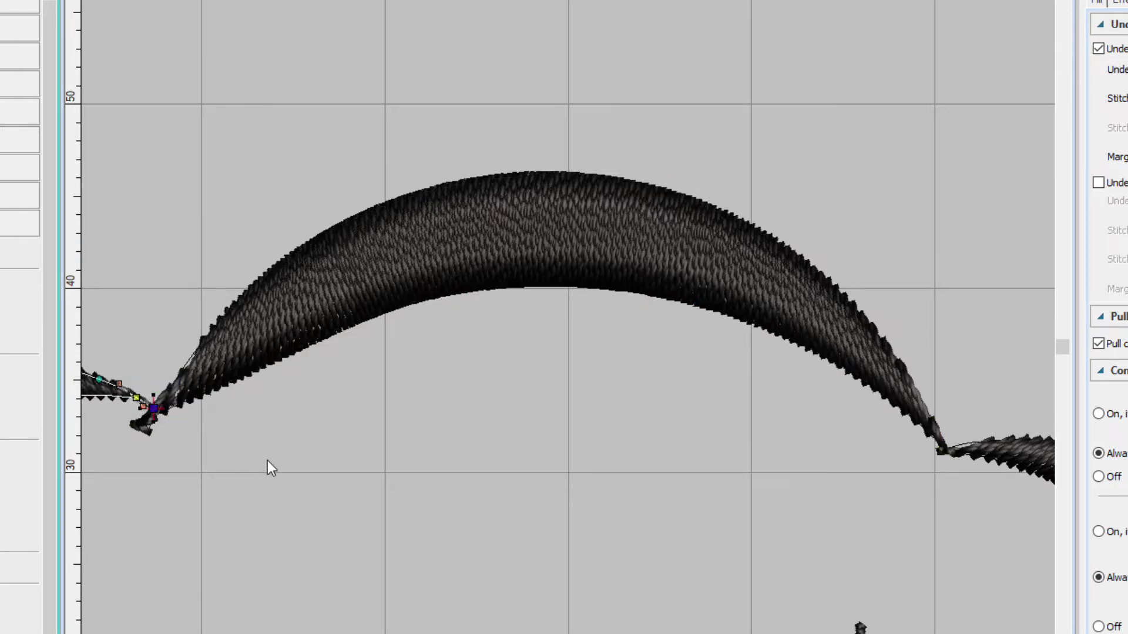
Step: Reselect the top arc in Reshape and toggle its upper-right node to a corner and back
{"action": "left_click", "coordinate": [542, 205]}
{"action": "key", "text": "h"}
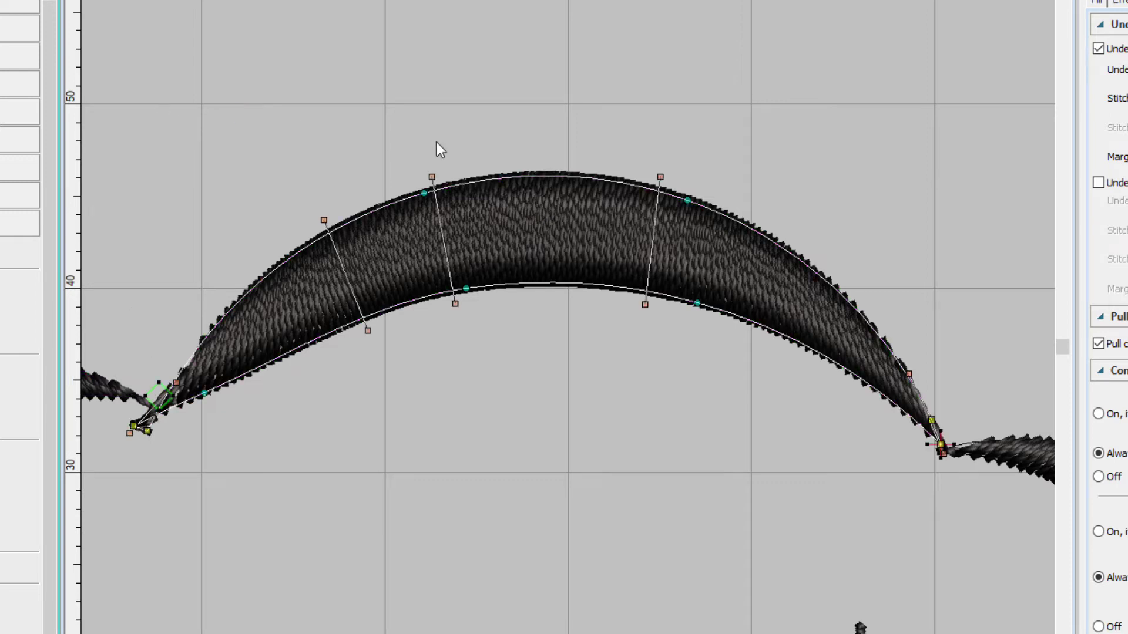
{"action": "left_click", "coordinate": [687, 202]}
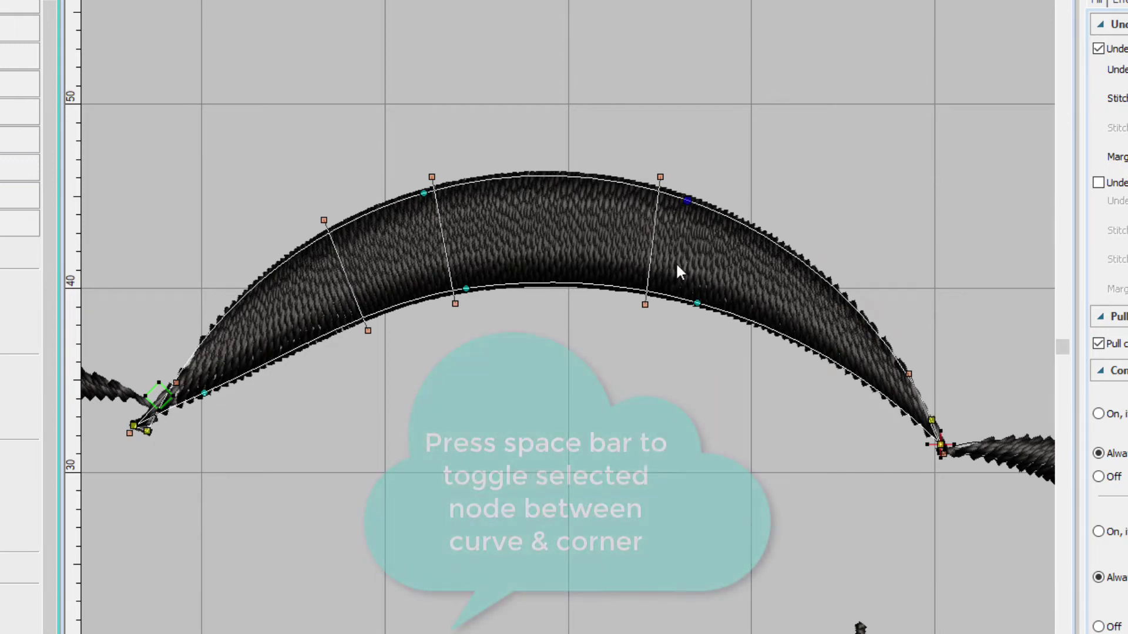
{"action": "key", "text": "space"}
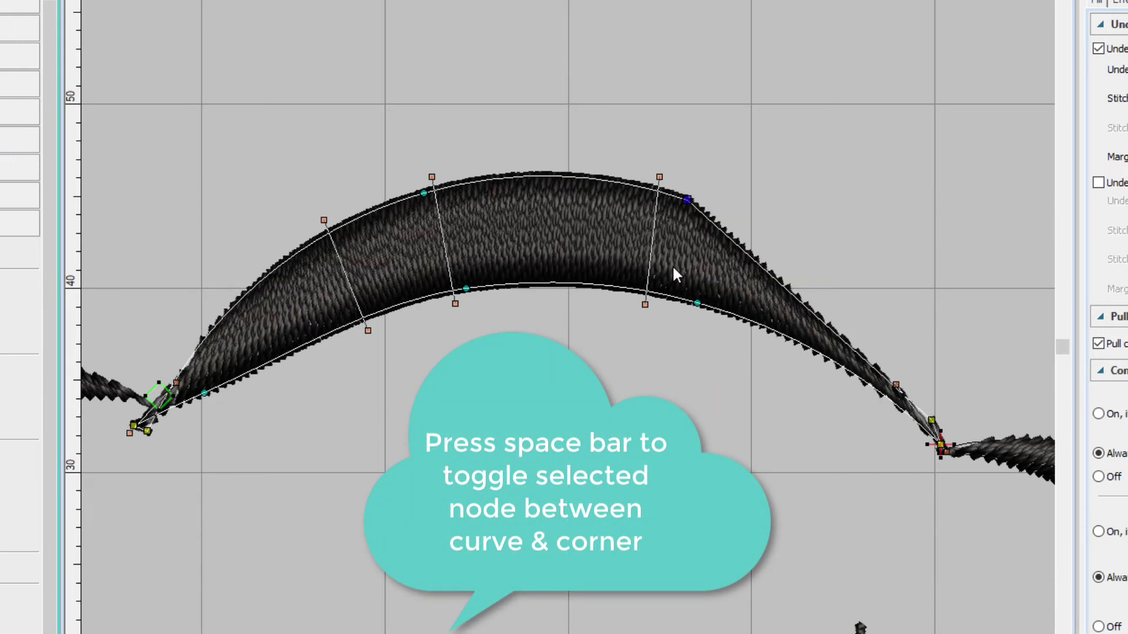
{"action": "key", "text": "space"}
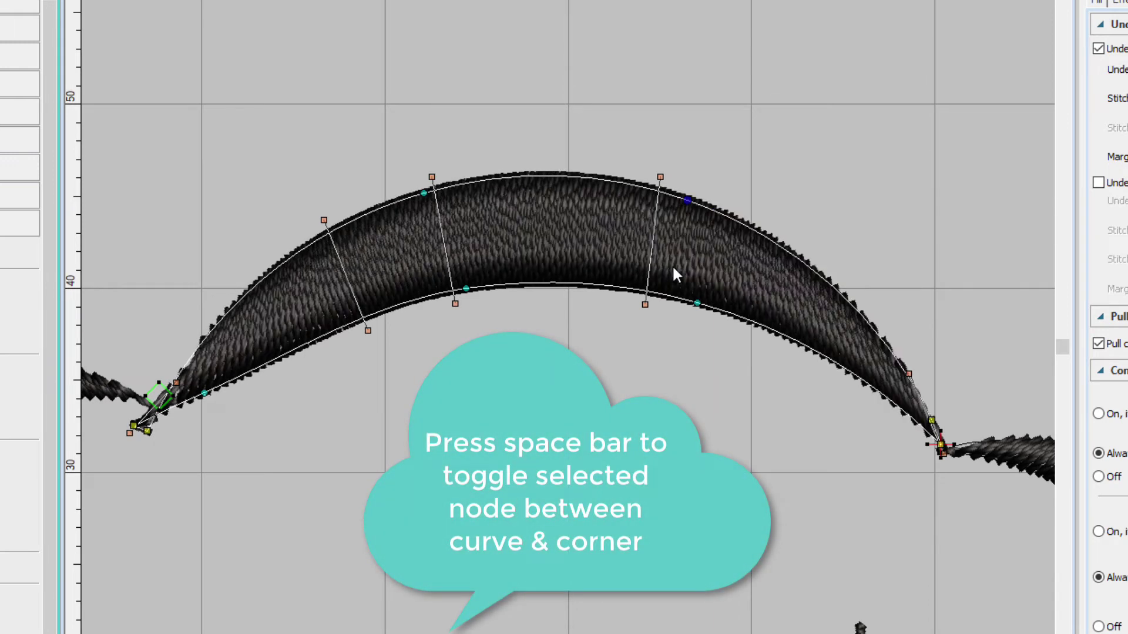
Step: Make both upper nodes sharp corners, then undo to restore their smooth curves
{"action": "left_click", "coordinate": [421, 194]}
{"action": "key", "text": "space"}
{"action": "left_click", "coordinate": [687, 200]}
{"action": "key", "text": "space"}
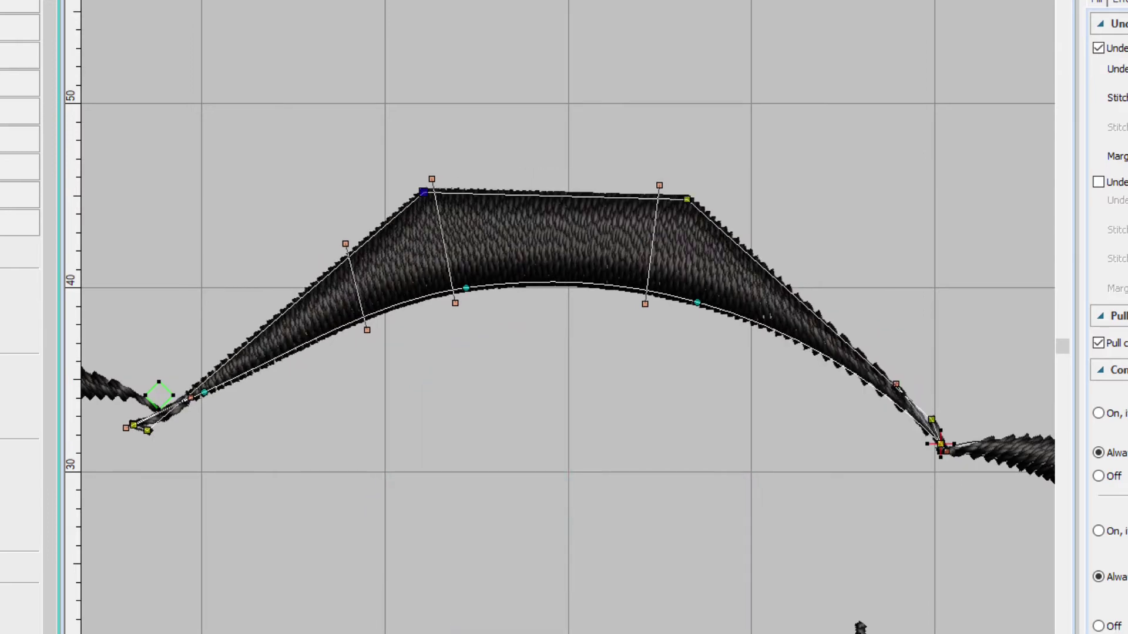
{"action": "key", "text": "ctrl+z"}
{"action": "key", "text": "ctrl+z"}
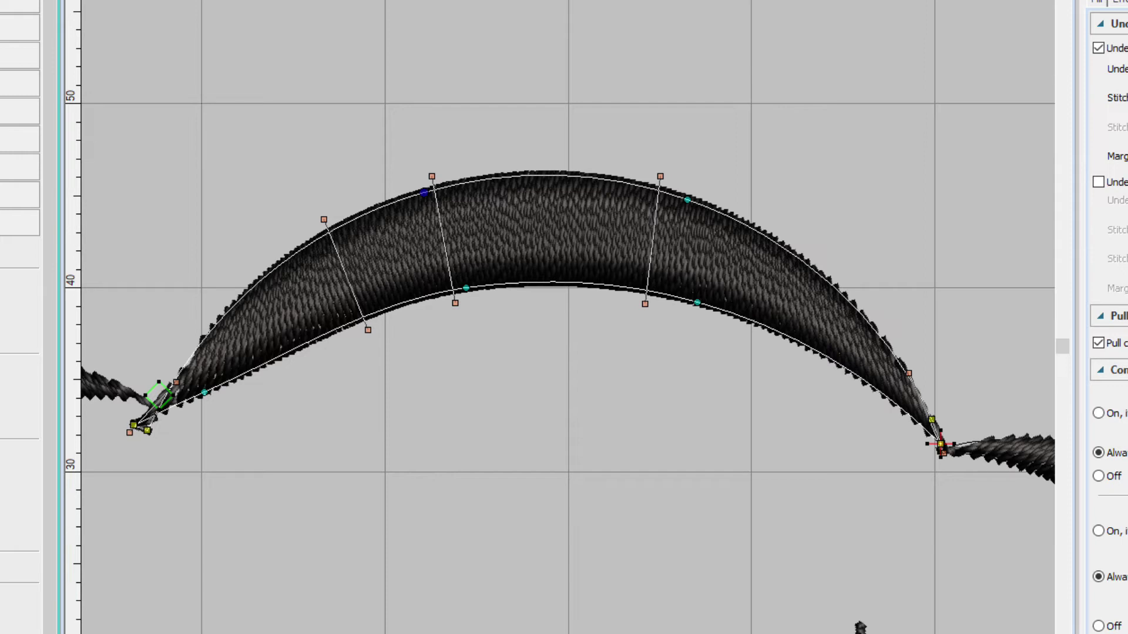
{"action": "left_click", "coordinate": [542, 174]}
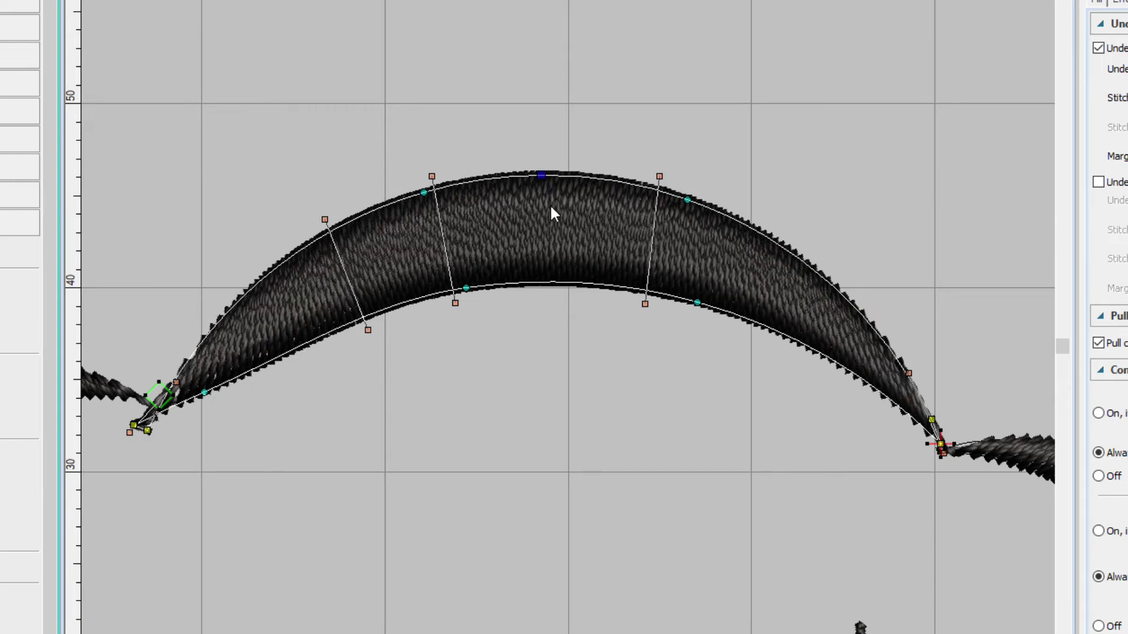
{"action": "left_click", "coordinate": [481, 179]}
{"action": "left_click", "coordinate": [600, 178]}
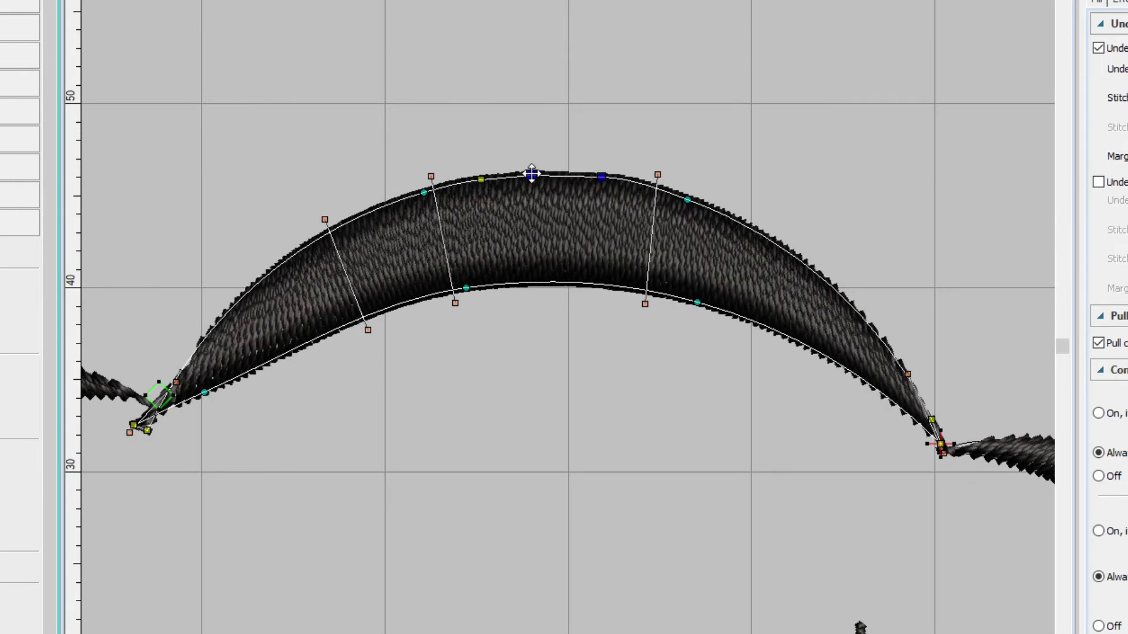
{"action": "left_click_drag", "start_coordinate": [531, 175], "coordinate": [541, 78]}
{"action": "left_click", "coordinate": [687, 200]}
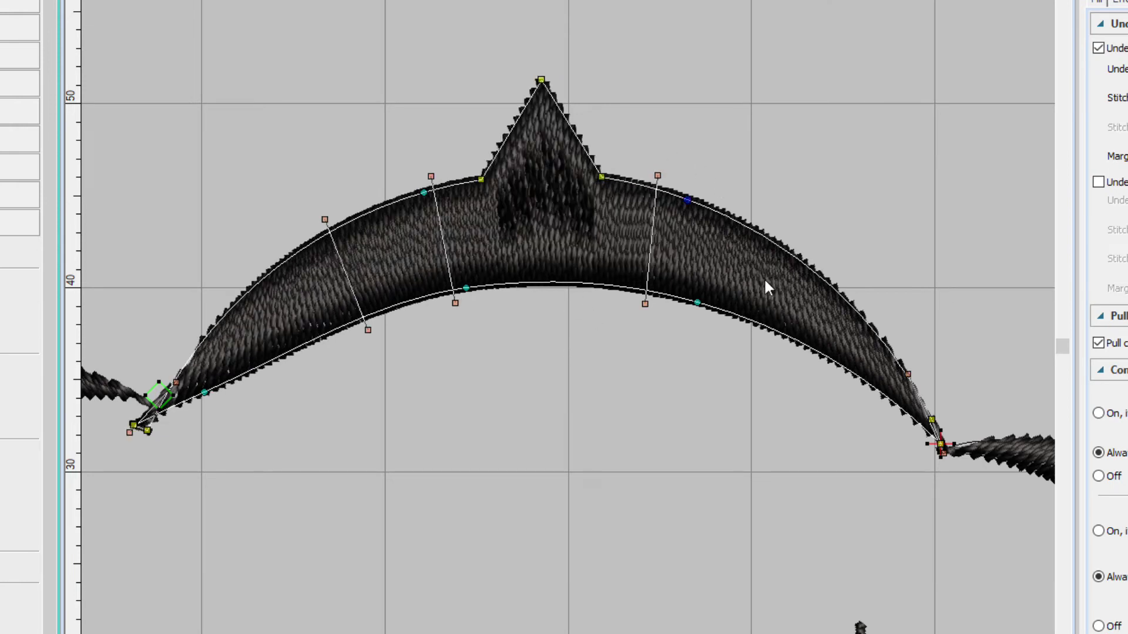
{"action": "left_click", "coordinate": [804, 264]}
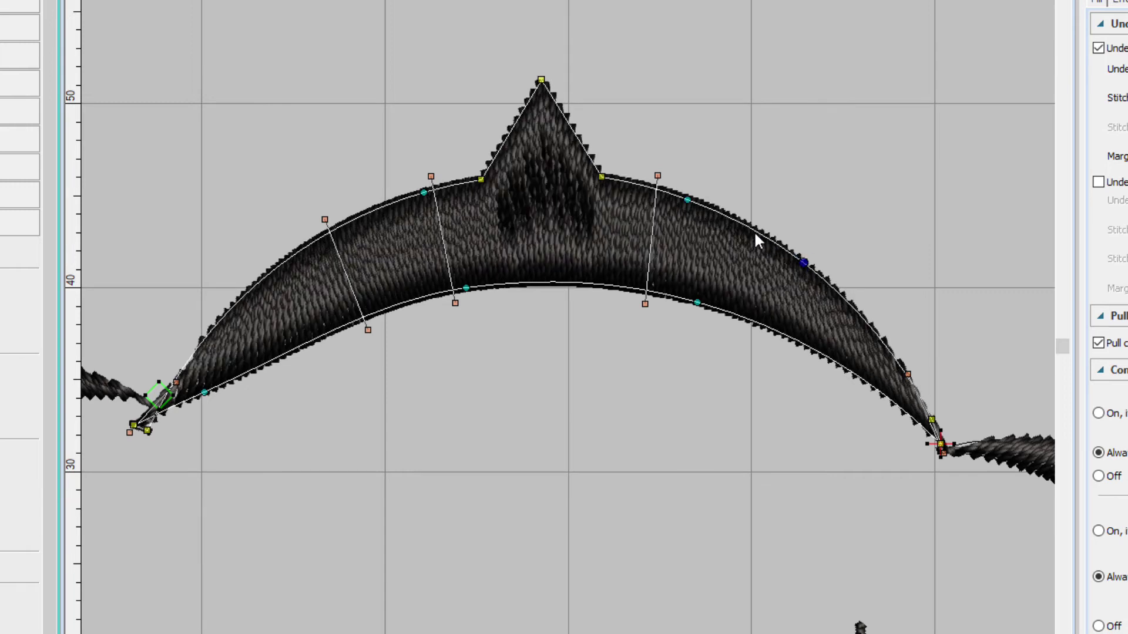
{"action": "left_click_drag", "start_coordinate": [803, 262], "coordinate": [817, 238]}
{"action": "left_click", "coordinate": [693, 200]}
{"action": "left_click_drag", "start_coordinate": [693, 200], "coordinate": [698, 181]}
{"action": "left_click", "coordinate": [900, 301]}
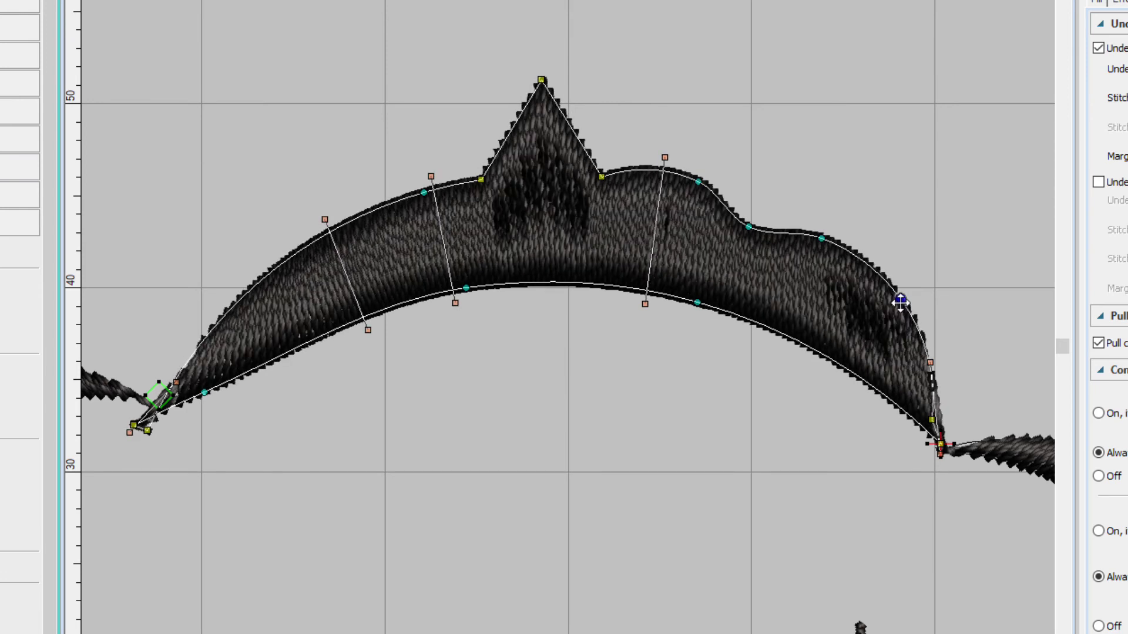
{"action": "left_click_drag", "start_coordinate": [900, 300], "coordinate": [883, 317]}
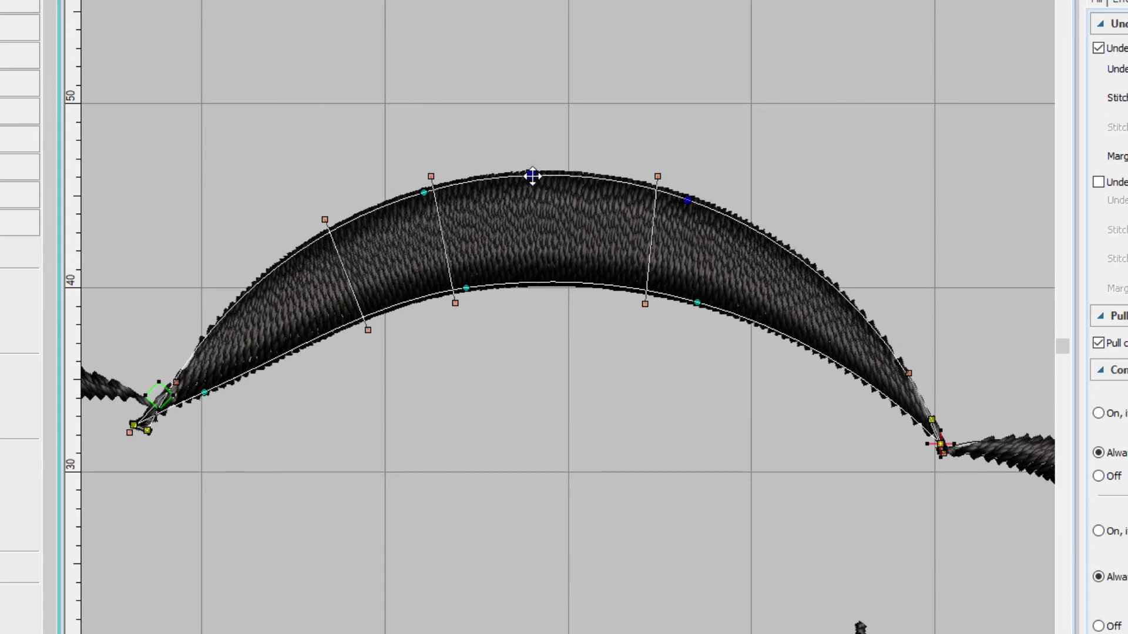
Step: Reopen the arc's nodes, test-drag the upper-left node, undo it, and exit Reshape
{"action": "key", "text": "Escape"}
{"action": "key", "text": "h"}
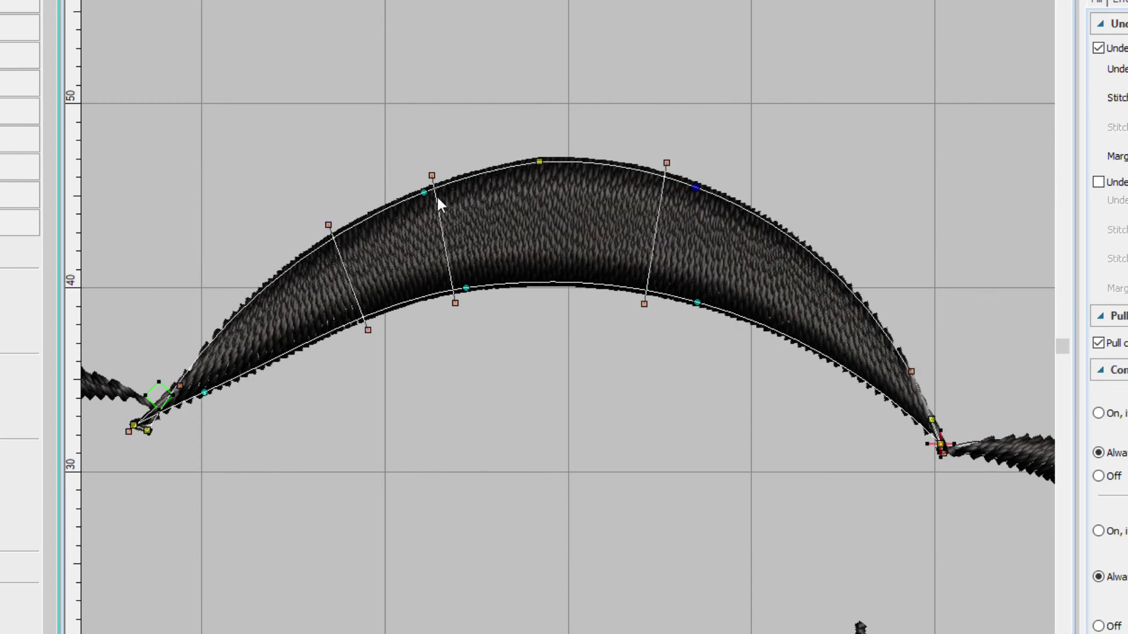
{"action": "left_click_drag", "start_coordinate": [424, 192], "coordinate": [416, 186]}
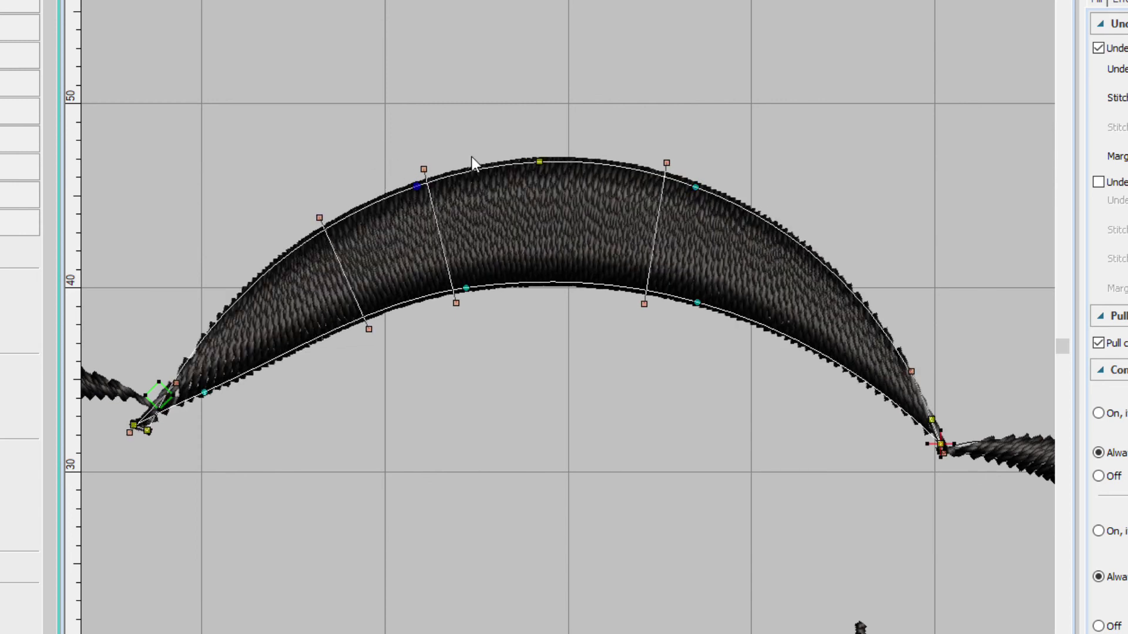
{"action": "key", "text": "ctrl+z"}
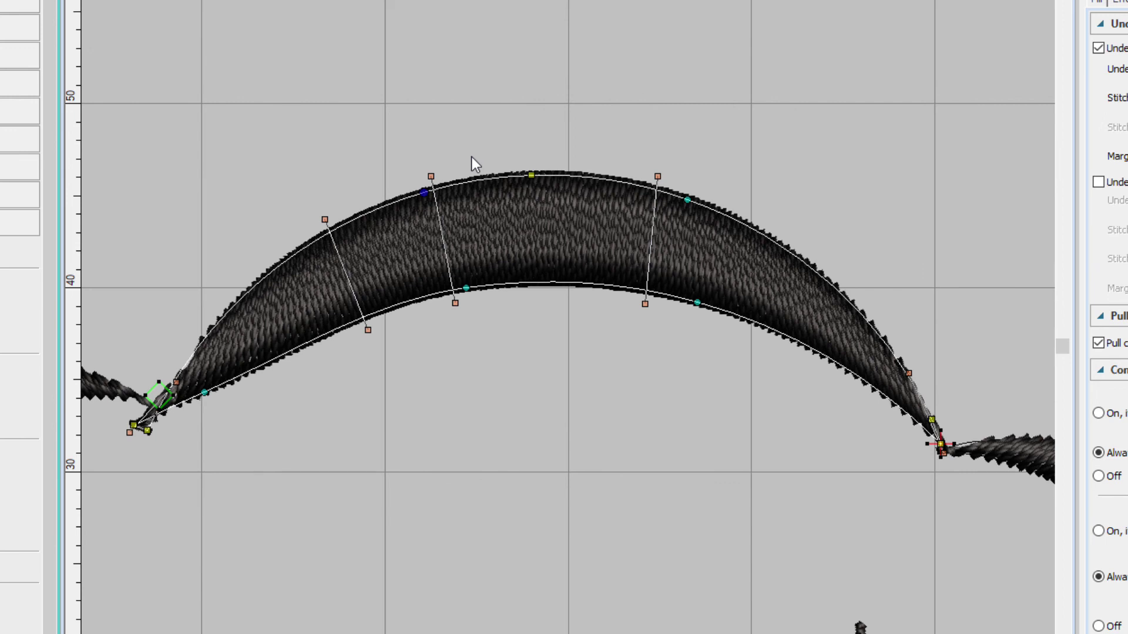
{"action": "key", "text": "Escape"}
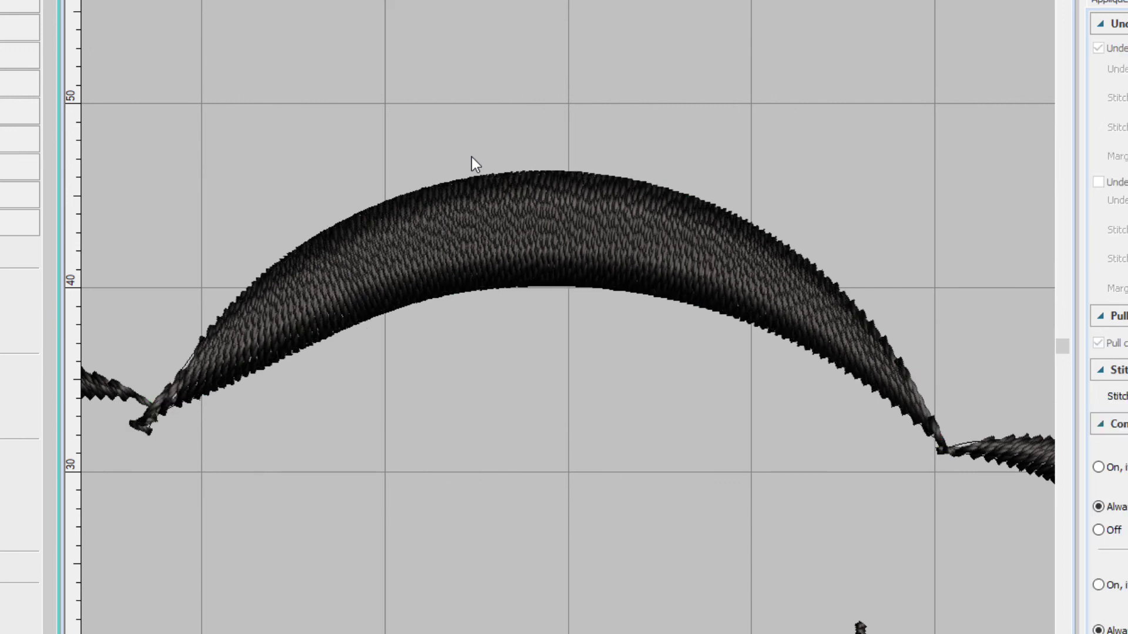